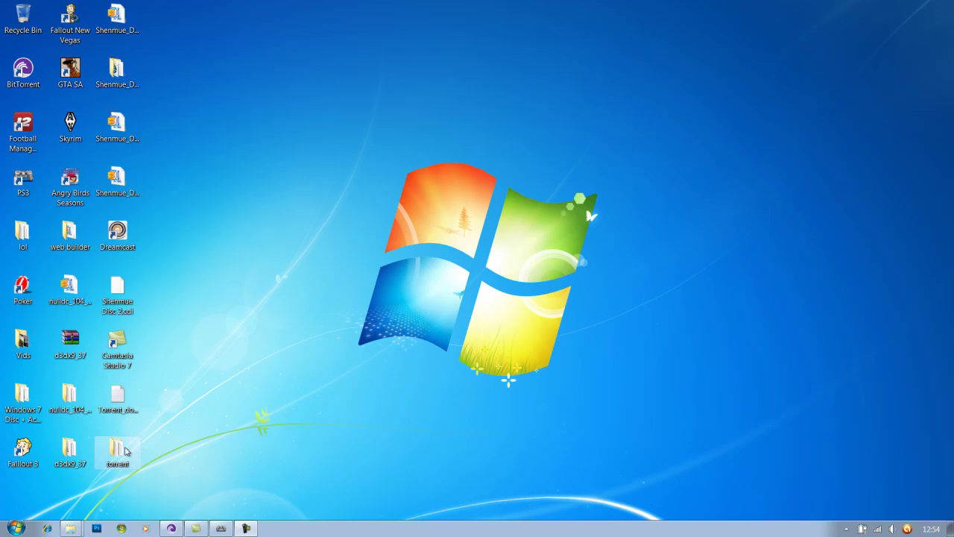
Step: Look through the Plugins and Data folders inside the torrent folder's nulldc_104_r22 folder
double_click(123, 449)
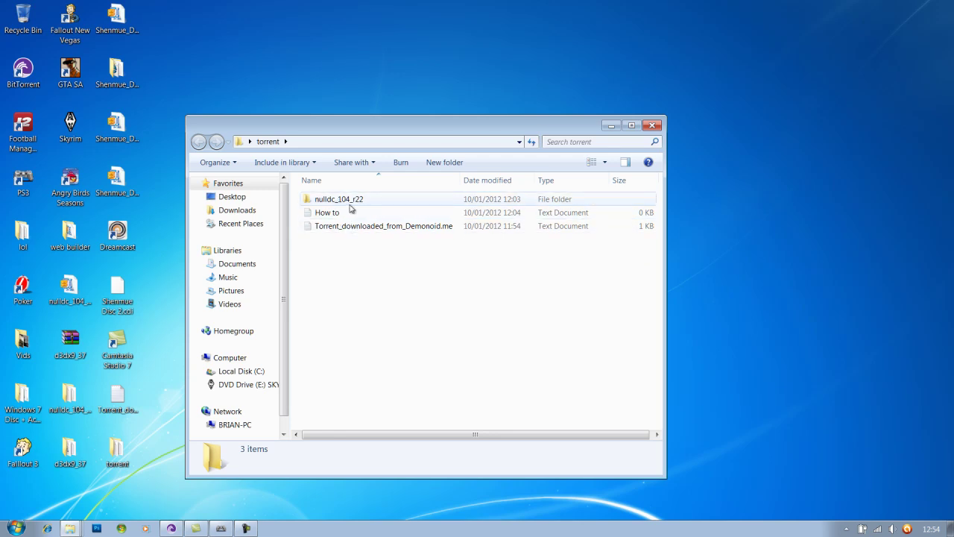
double_click(350, 206)
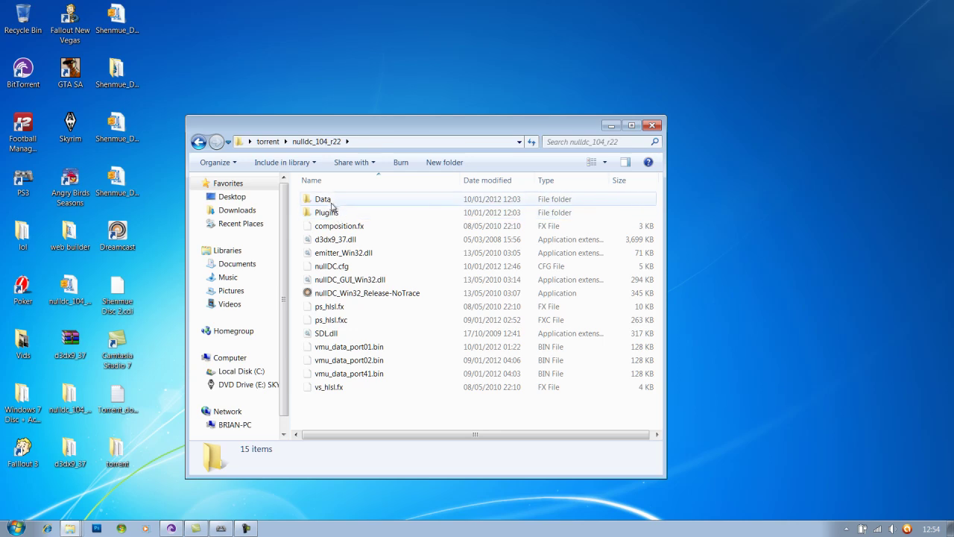
double_click(330, 212)
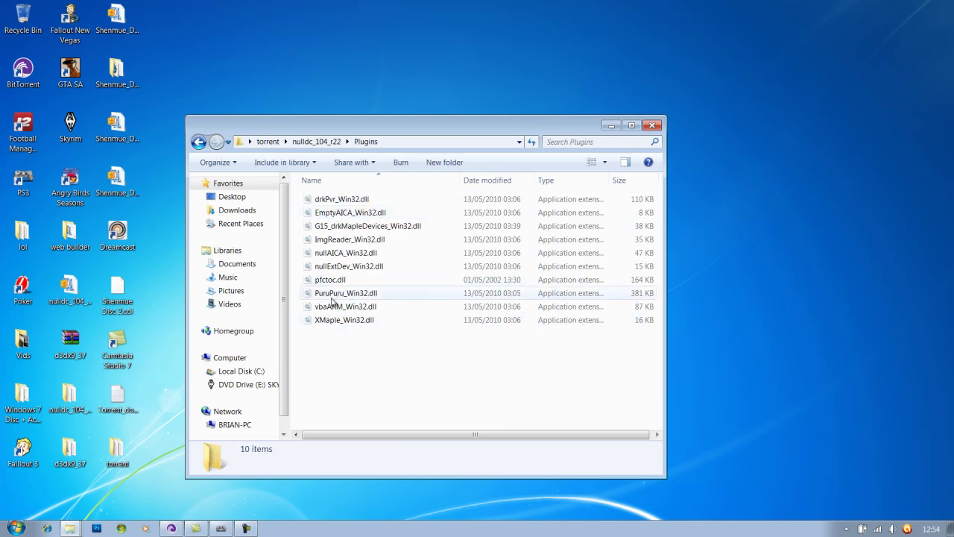
left_click(199, 142)
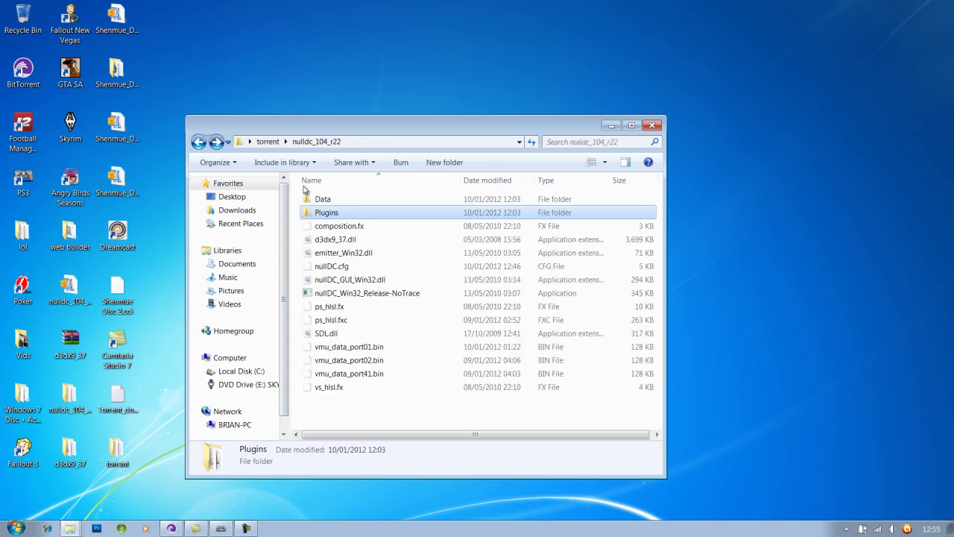
double_click(325, 200)
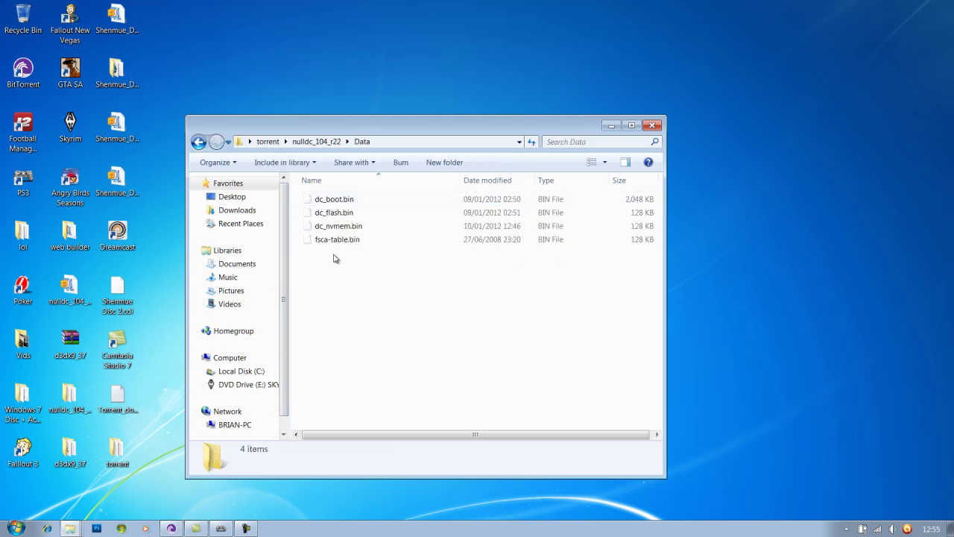
left_click(199, 143)
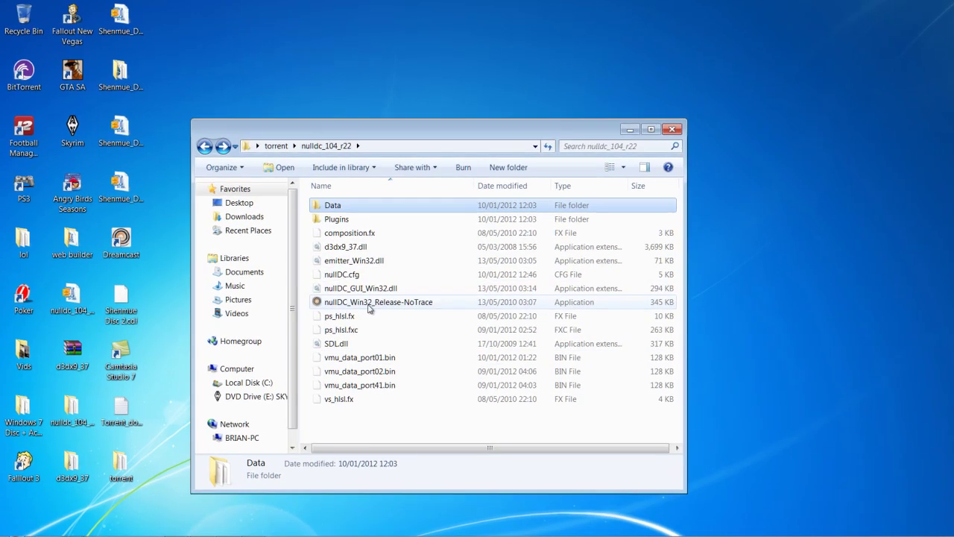
Step: Launch nullDC_Win32_Release-NoTrace and clear the file browser and console windows away from the emulator window
double_click(368, 293)
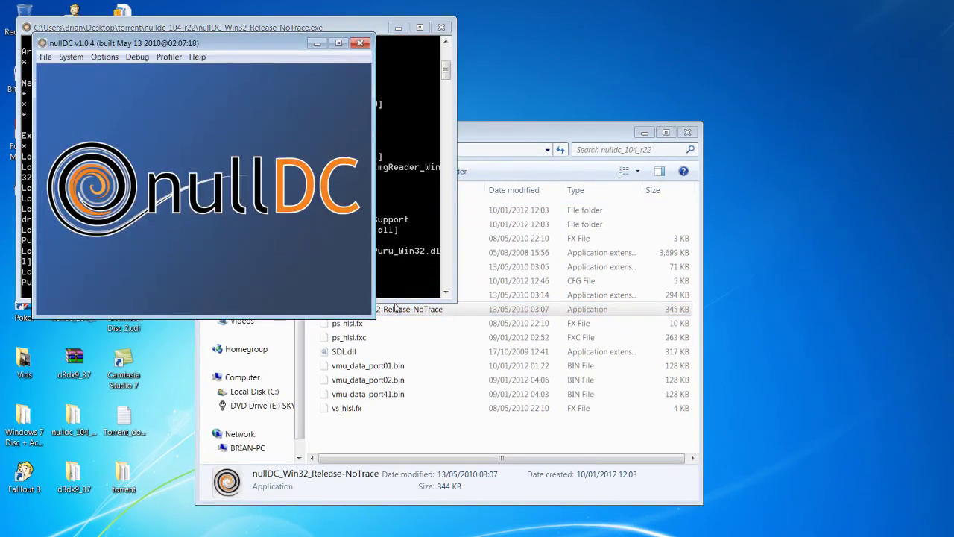
left_click(543, 131)
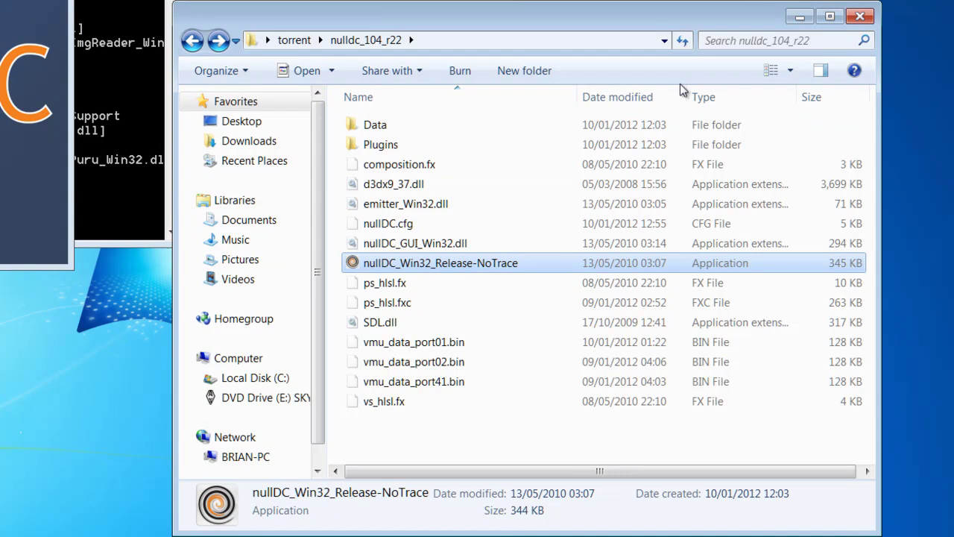
left_click(801, 18)
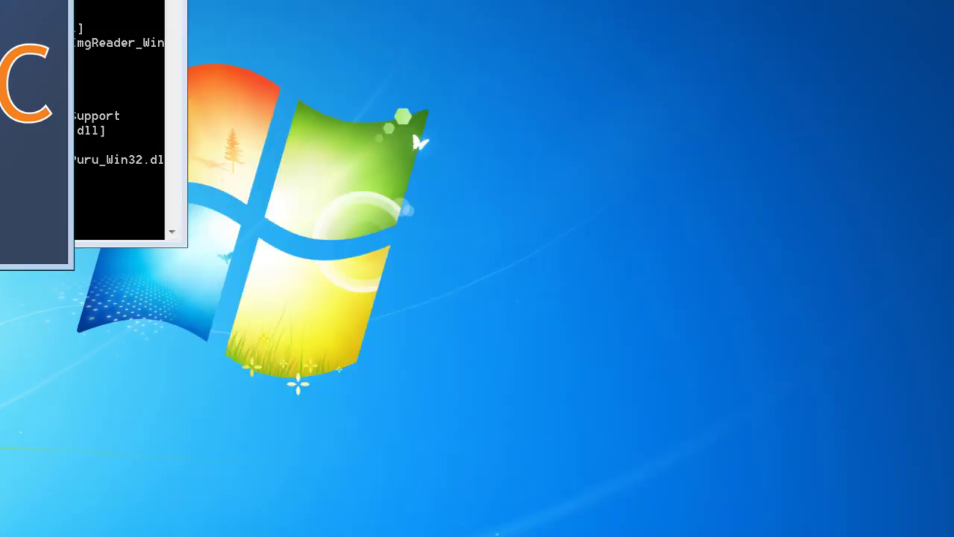
left_click_drag(123, 2, 706, 36)
left_click(860, 77)
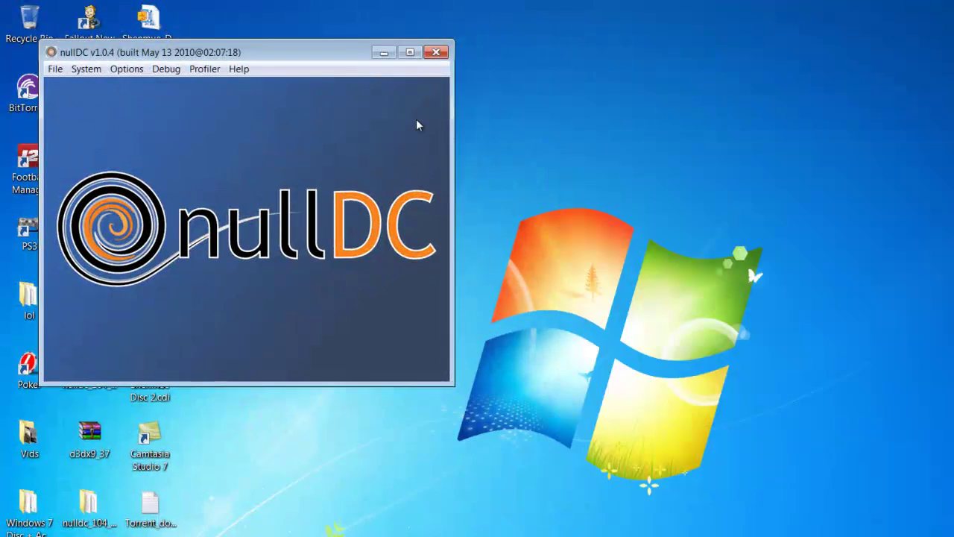
Step: Start a normal boot of the emulator with no disk to reach the Dreamcast system menu
left_click(61, 70)
left_click(67, 85)
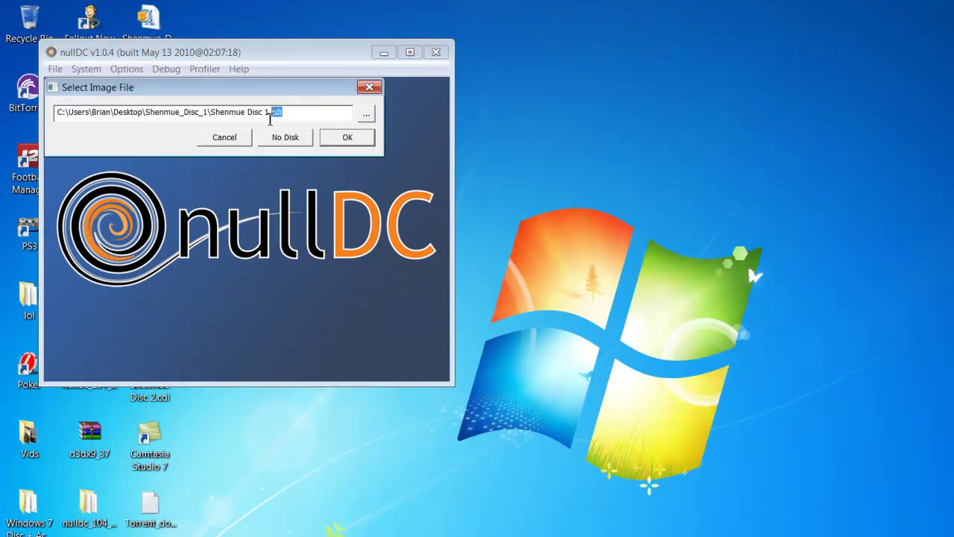
left_click_drag(270, 119, 270, 177)
left_click_drag(262, 116, 335, 118)
left_click(284, 140)
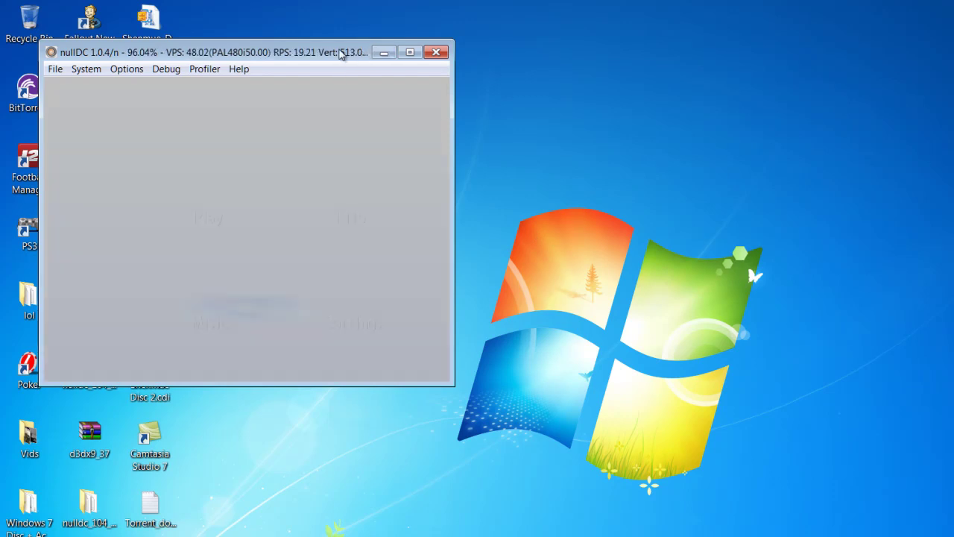
Step: Review the Maple Port A key configuration for Player 1 and accept the controller mapping
left_click(55, 69)
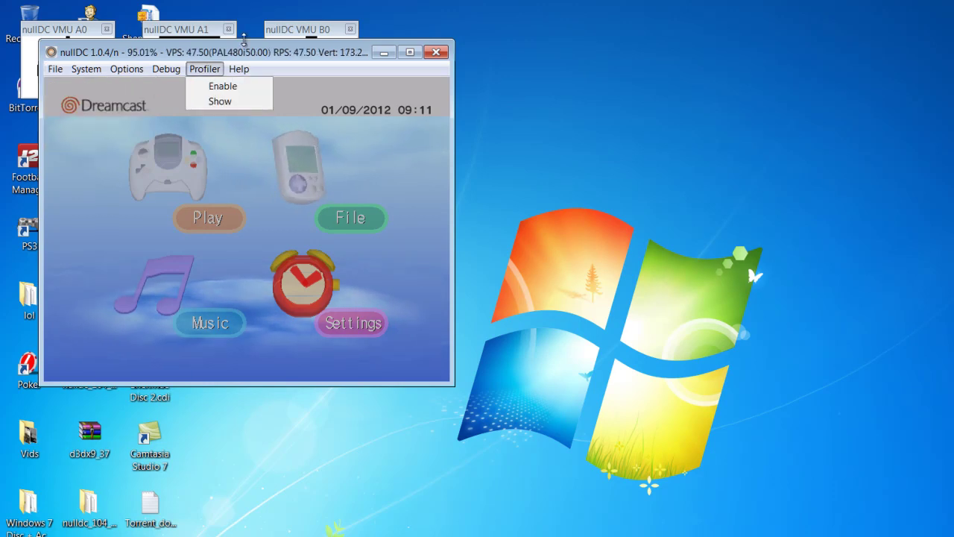
left_click(138, 86)
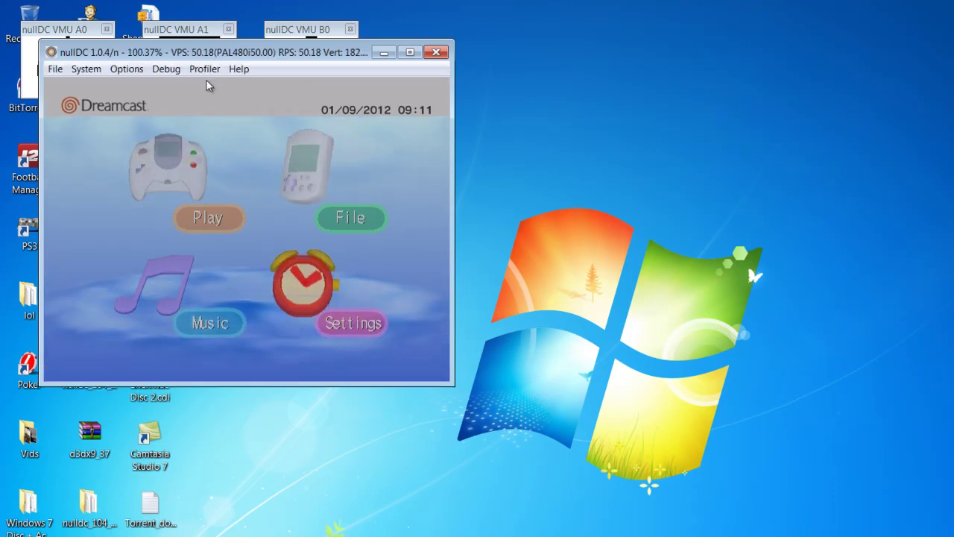
left_click(127, 68)
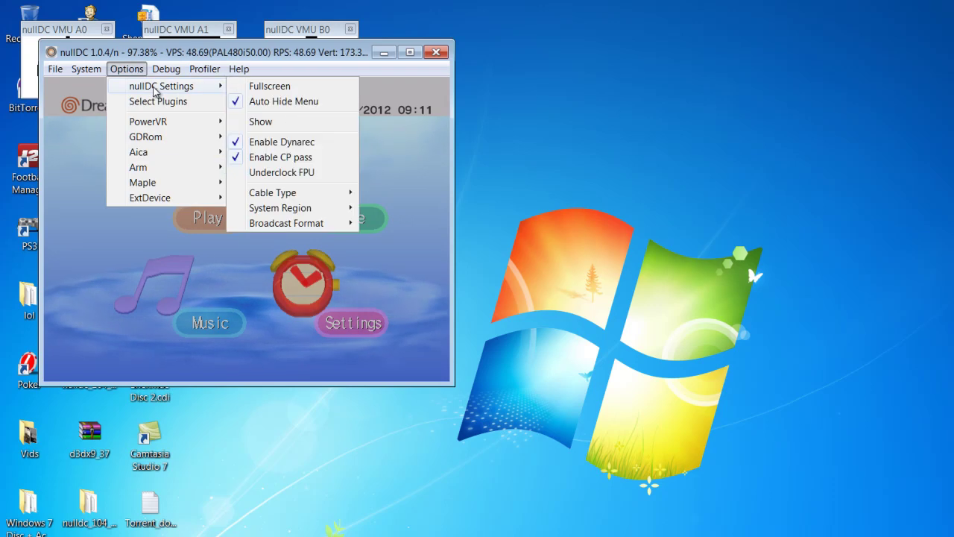
mouse_move(211, 187)
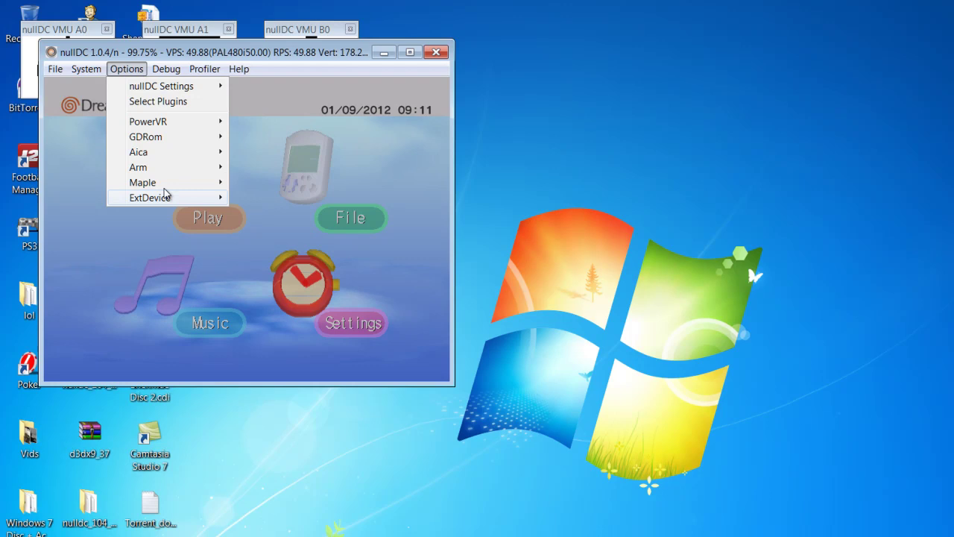
mouse_move(252, 186)
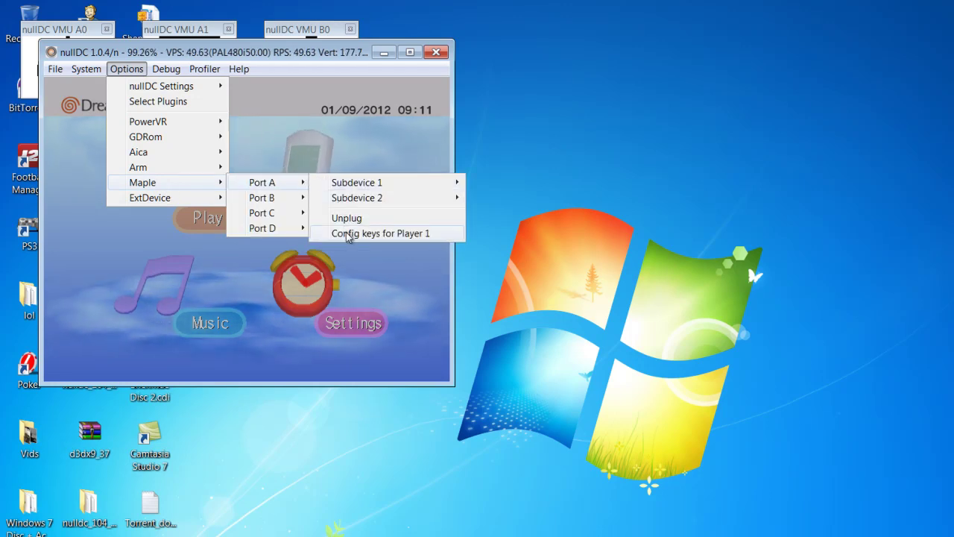
left_click(418, 236)
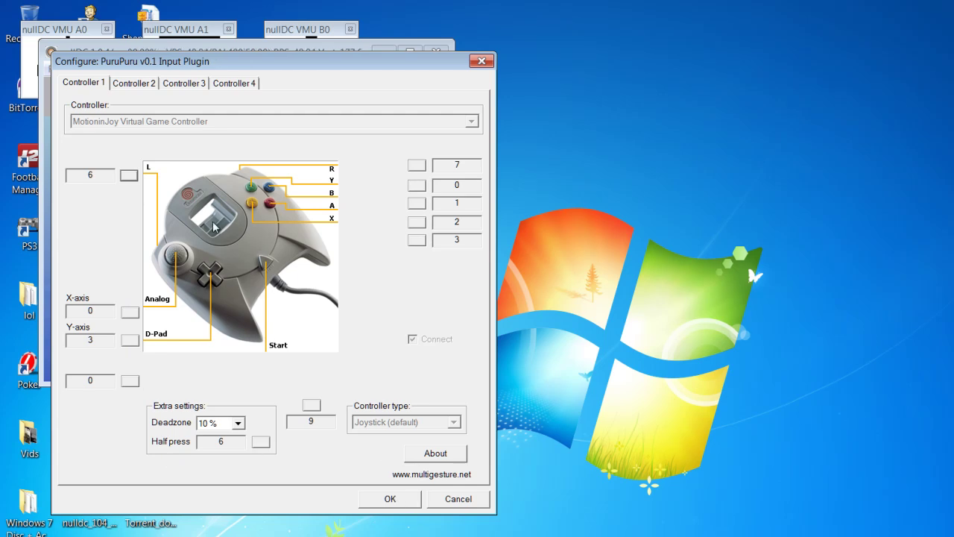
left_click(390, 499)
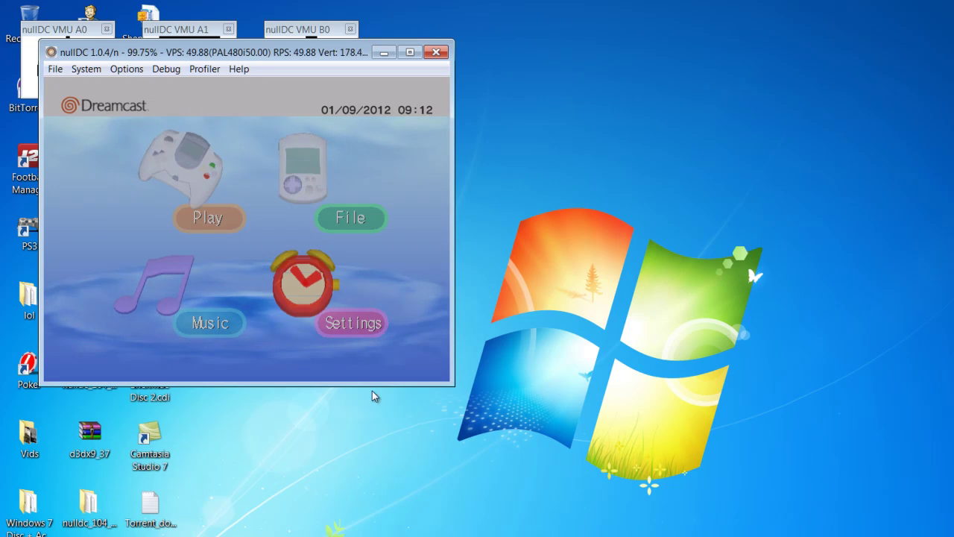
Step: Check memory cards A-1, A-2 and B-1 in the Dreamcast File screen and return to the main menu
key("x")
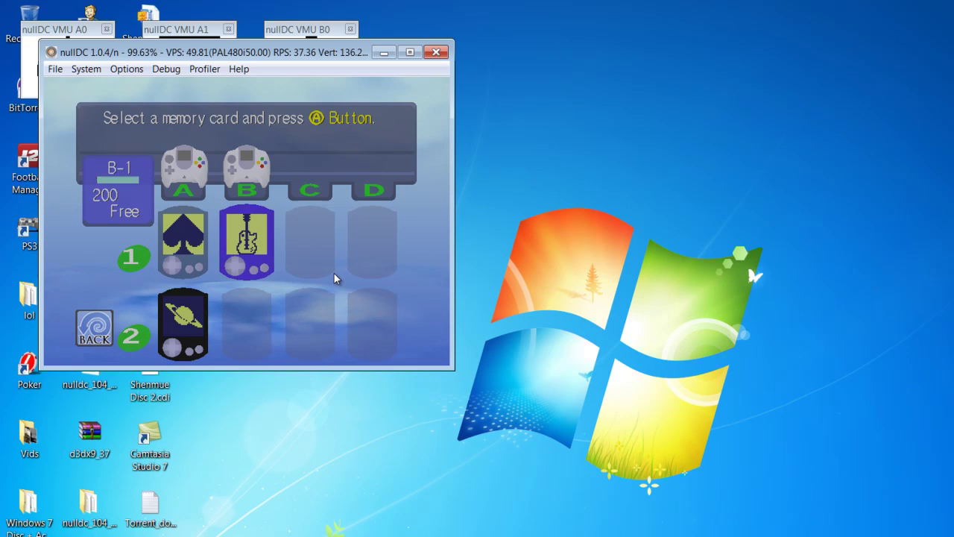
key("Left")
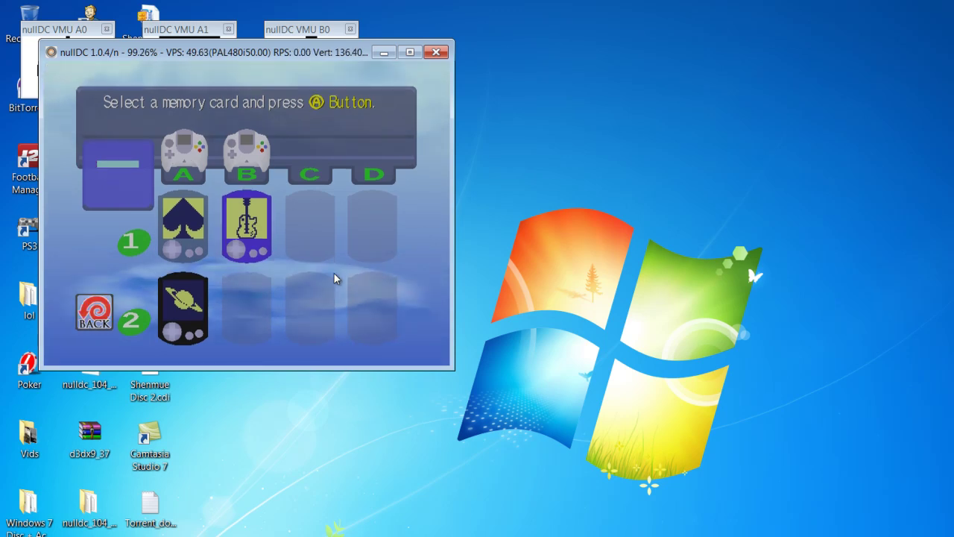
key("Down")
key("Up")
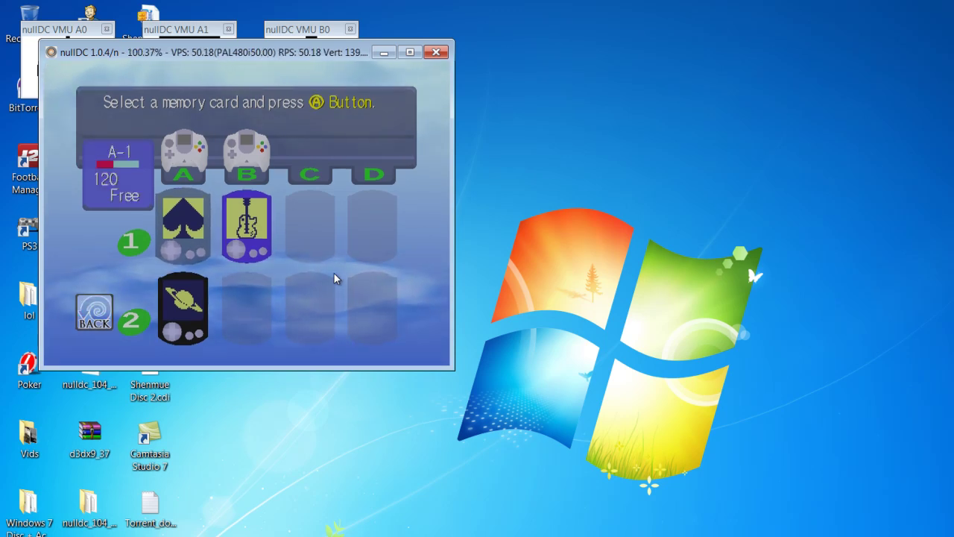
key("Right")
key("Left")
key("Down")
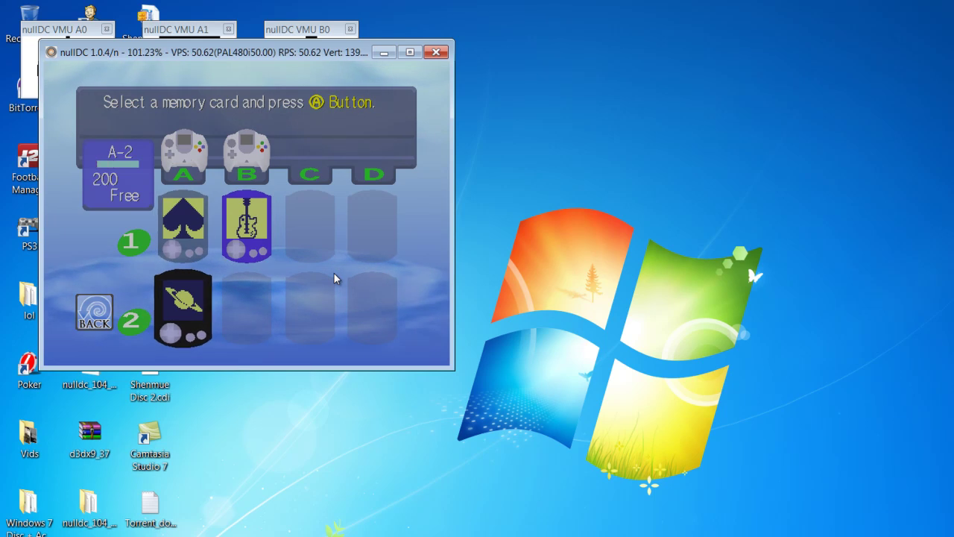
key("Up")
key("Right")
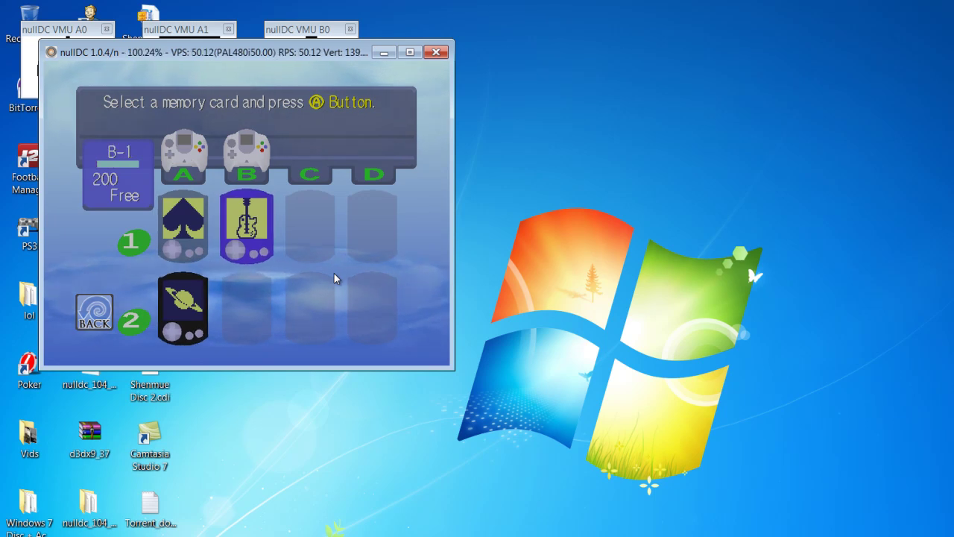
key("Left")
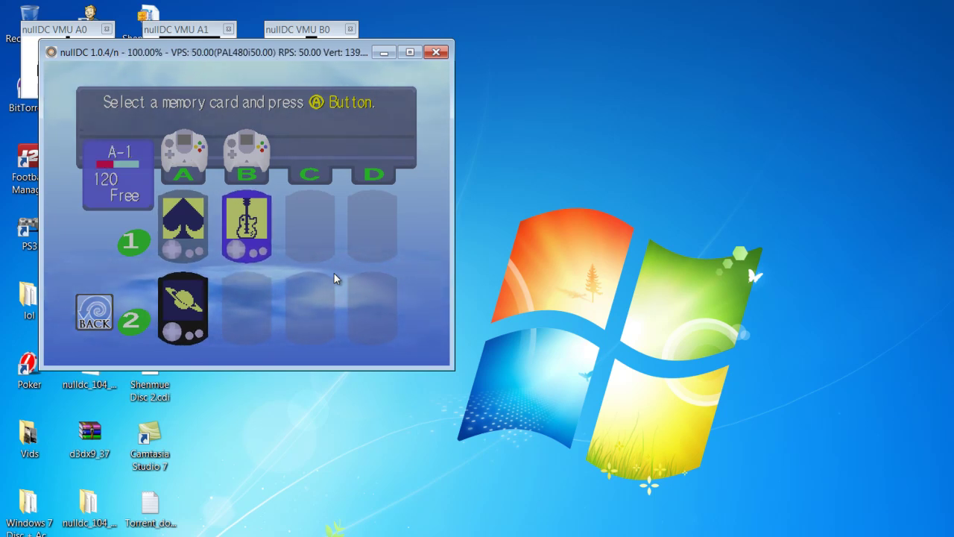
key("Down")
key("Left")
key("x")
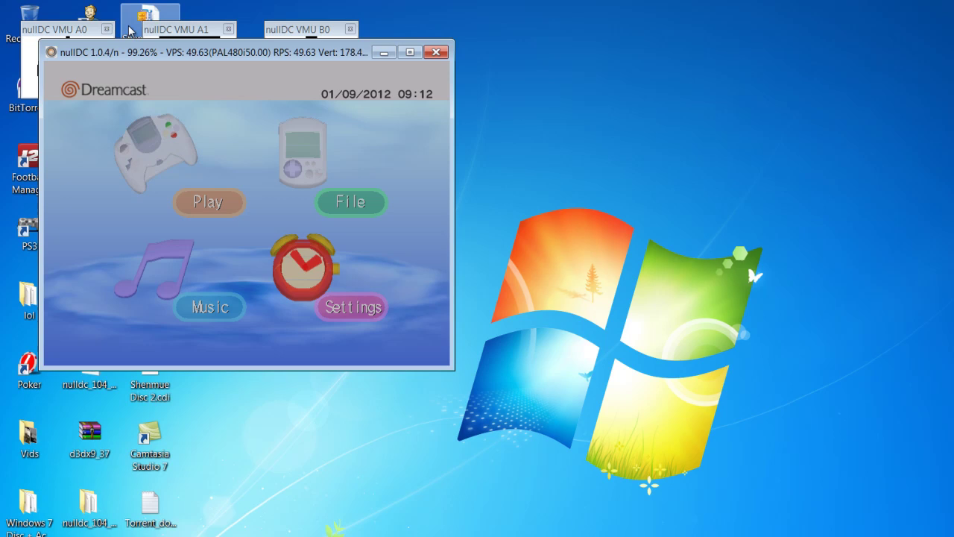
Step: Swap the GDRom disc to Shenmue Disc 1.cdi and proceed past the title screen to the game's Start Menu
left_click_drag(133, 52, 310, 142)
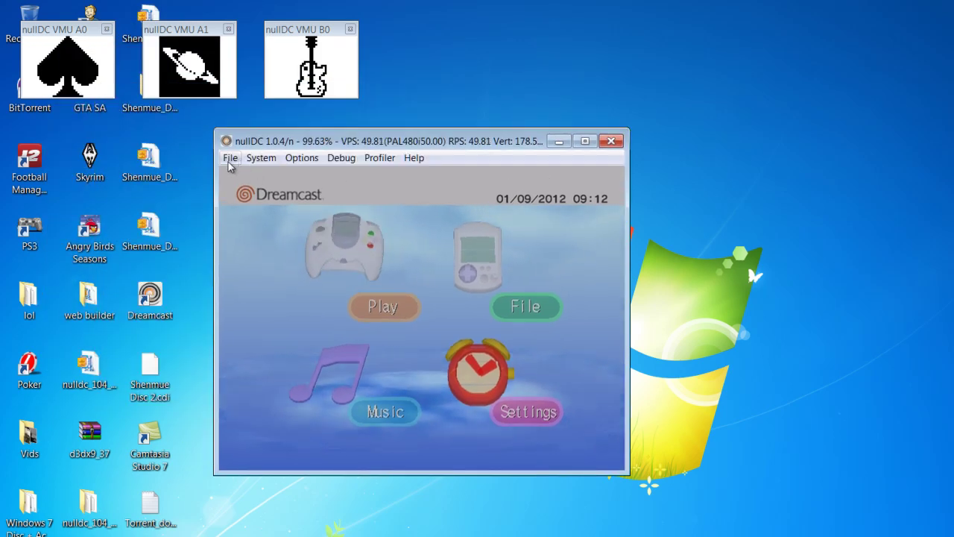
left_click(230, 158)
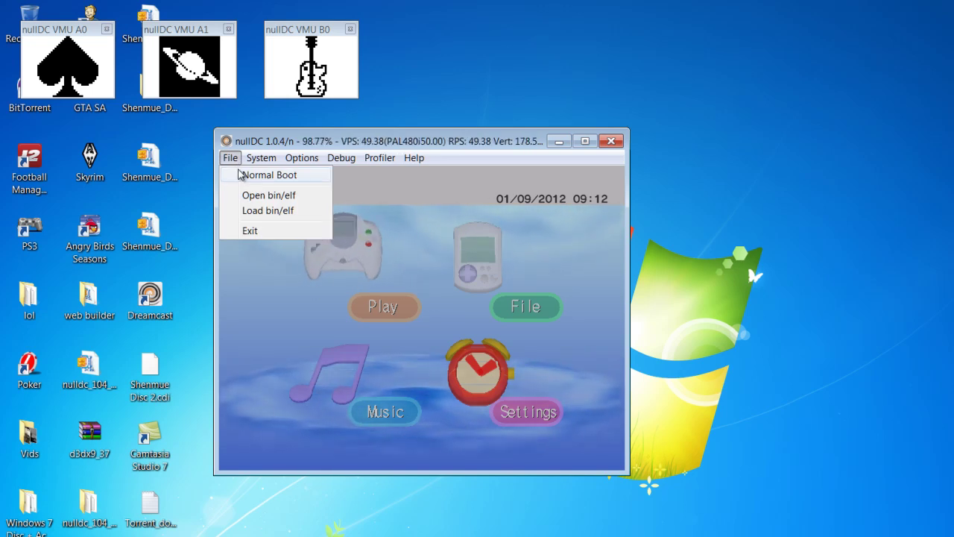
mouse_move(307, 162)
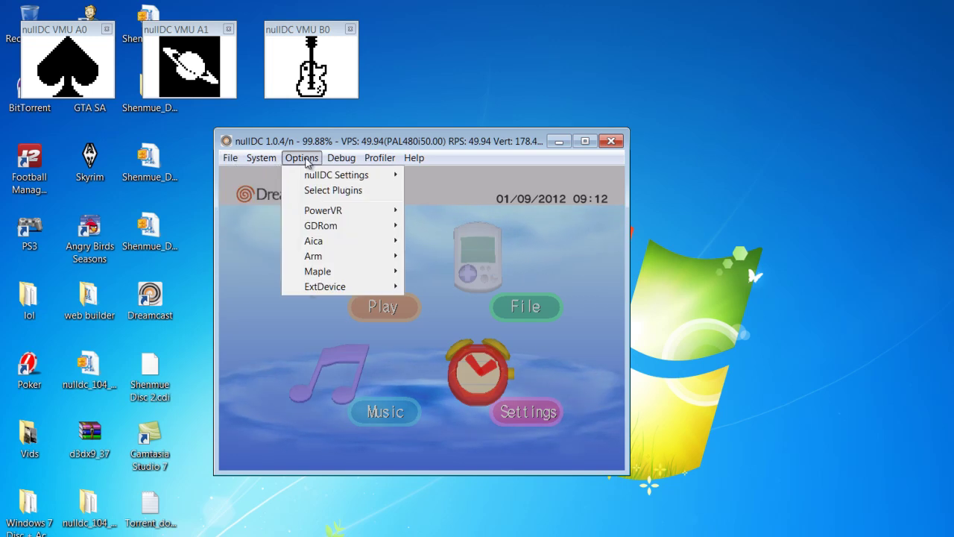
mouse_move(381, 226)
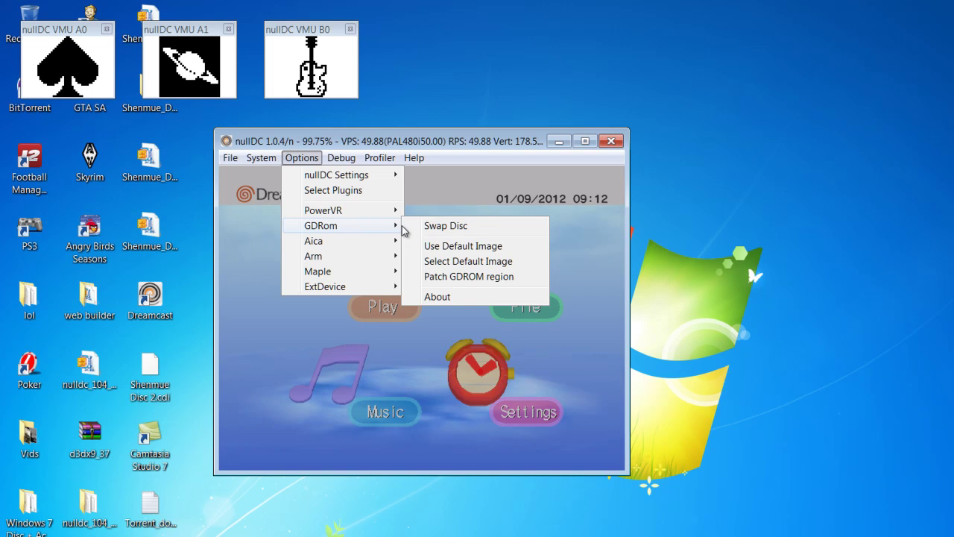
left_click(417, 225)
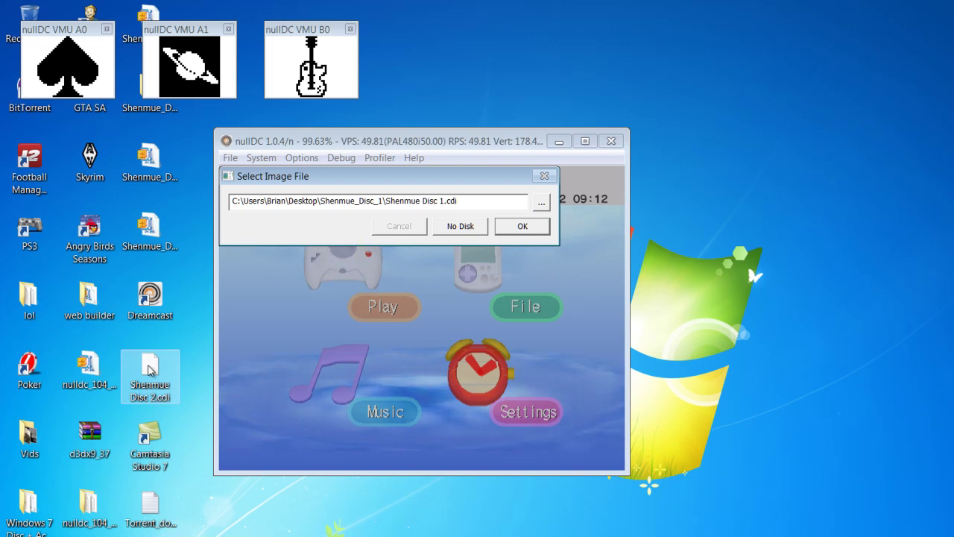
left_click(524, 226)
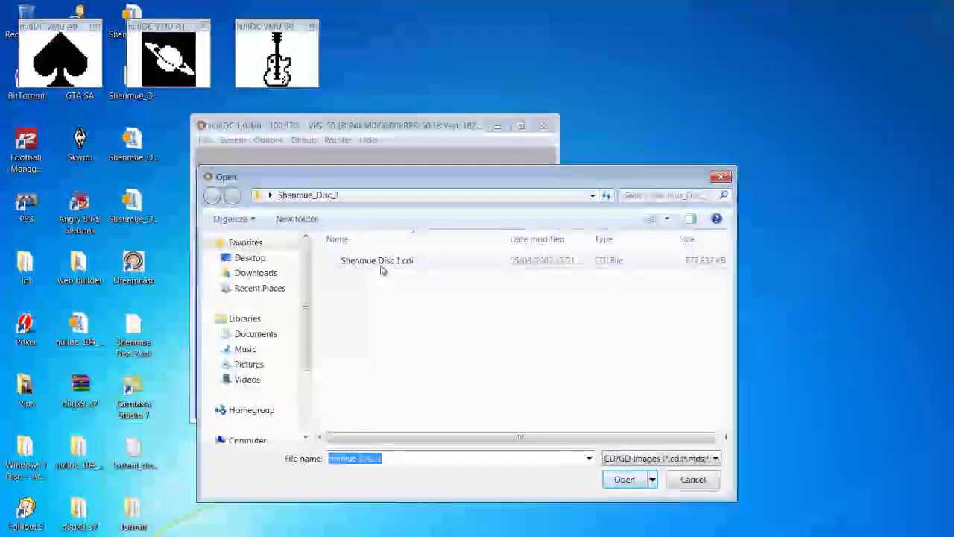
left_click(381, 263)
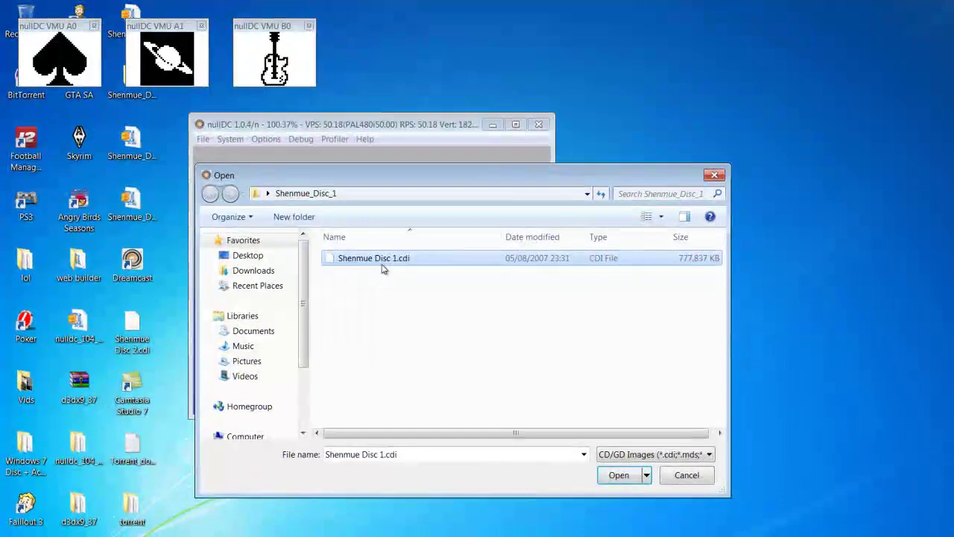
left_click(619, 477)
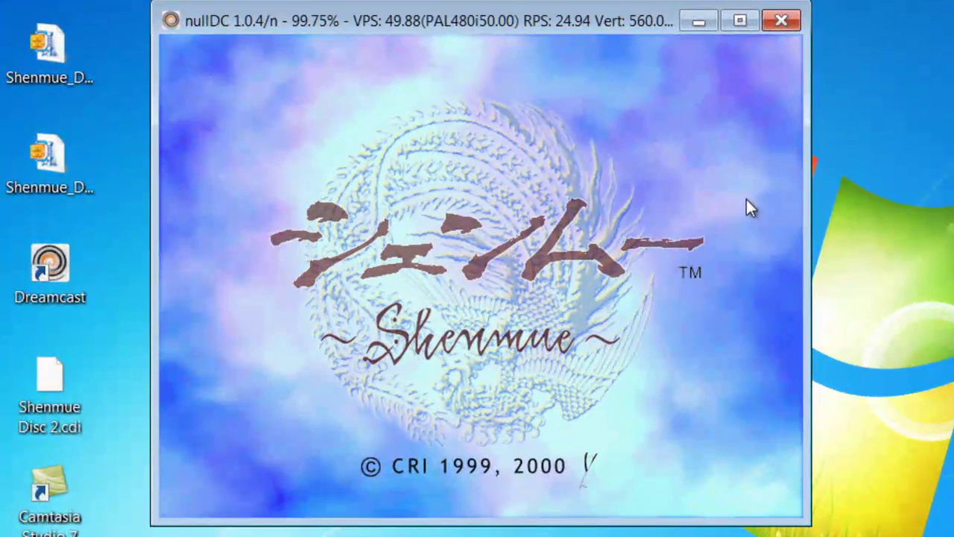
key("Return")
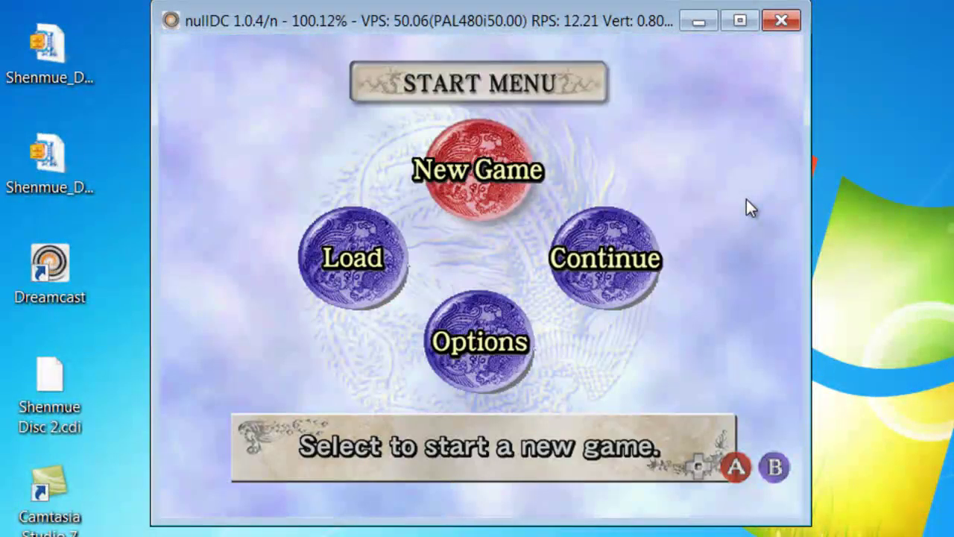
Step: Cycle through the Start Menu options and choose Load to open the saved game files
key("Right")
key("Right")
key("Right")
key("Right")
key("Right")
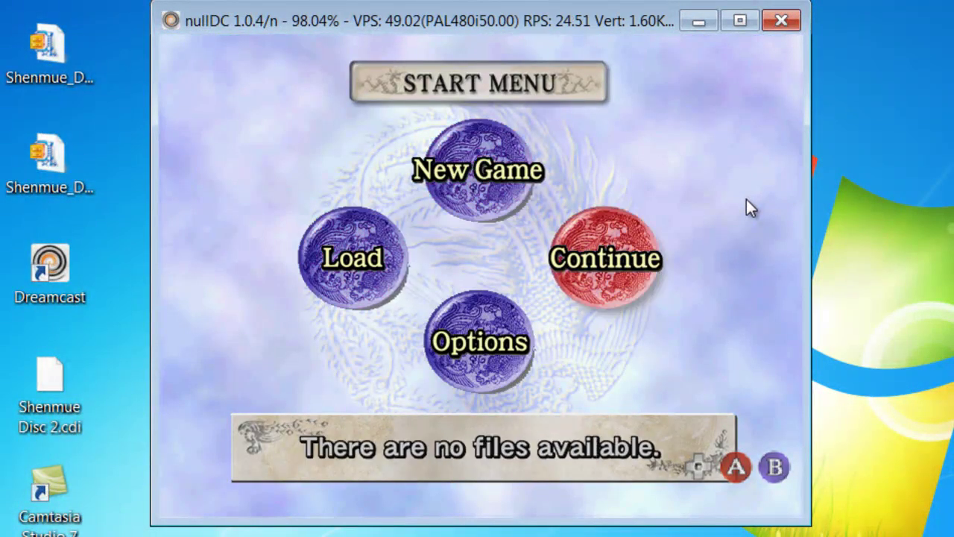
key("Return")
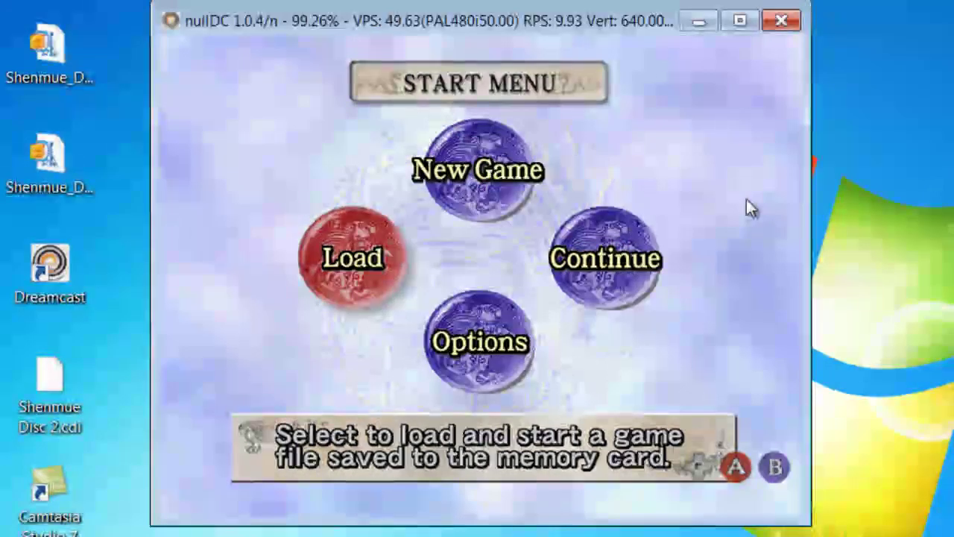
Step: Decline the load prompt for File 1 and look through the three saved game files
key("Down")
key("Up")
key("Return")
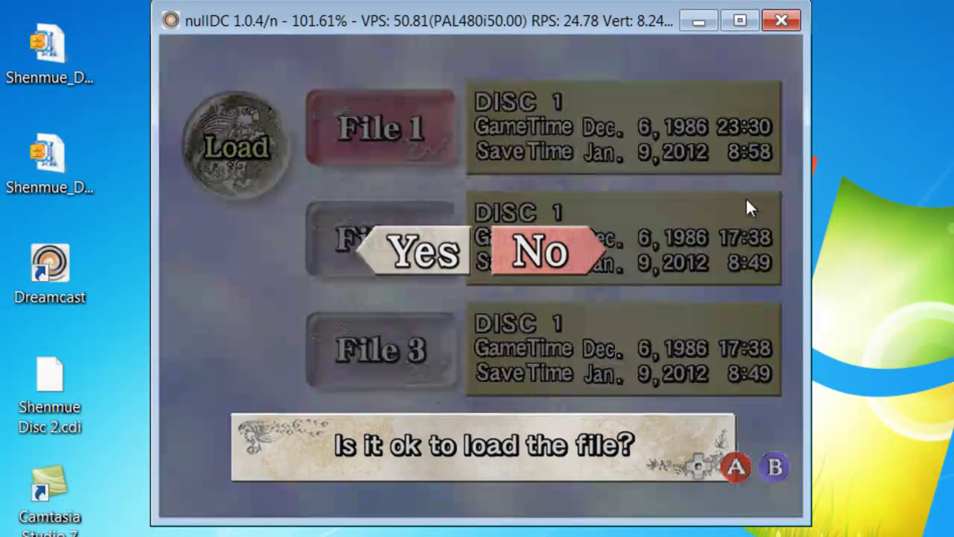
key("Left")
key("Right")
key("Return")
key("Up")
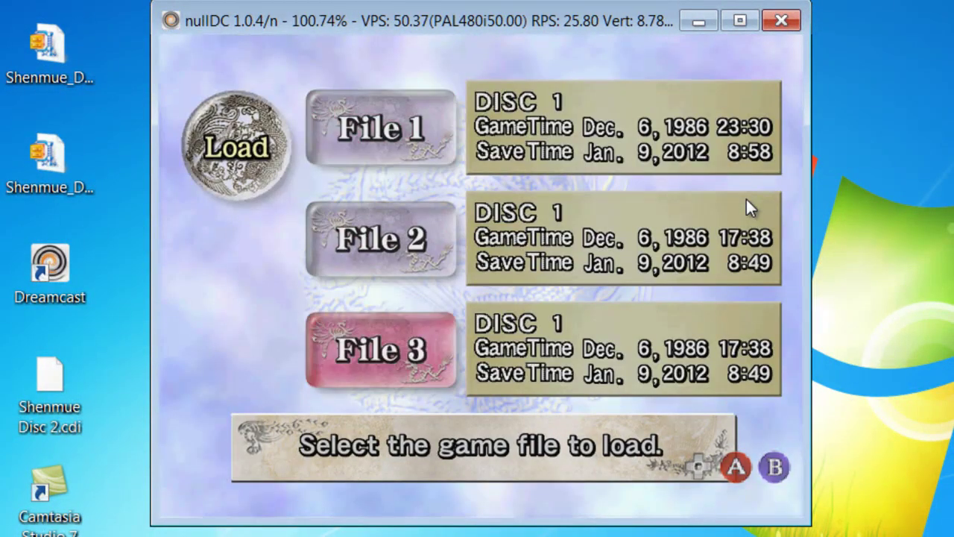
key("Up")
key("Up")
key("Down")
key("Down")
key("Up")
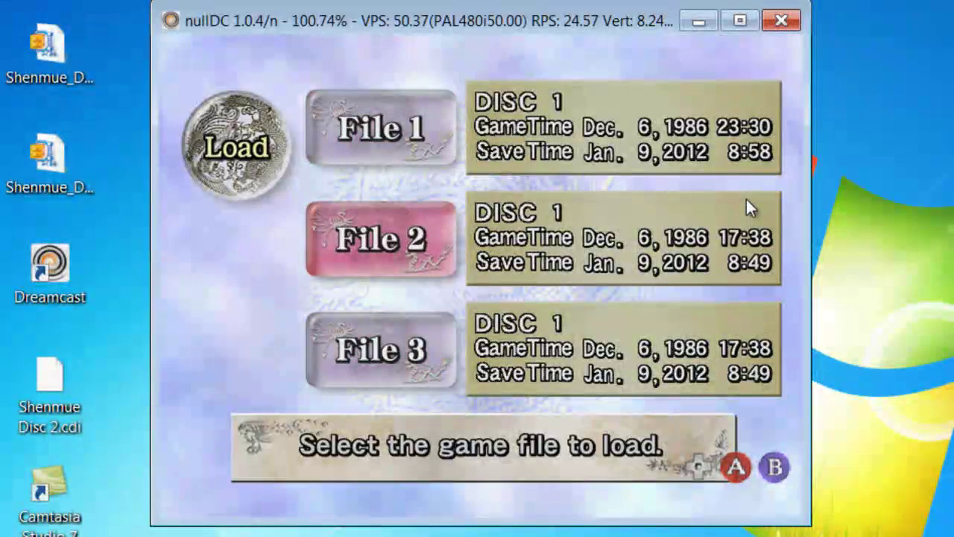
Step: Select File 1 and confirm loading the saved game
key("Up")
key("Return")
key("Left")
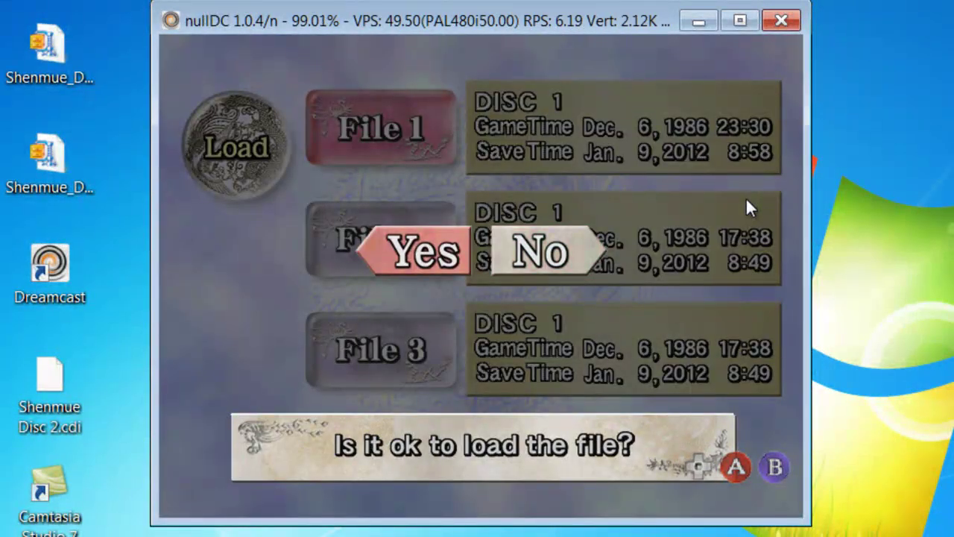
key("Return")
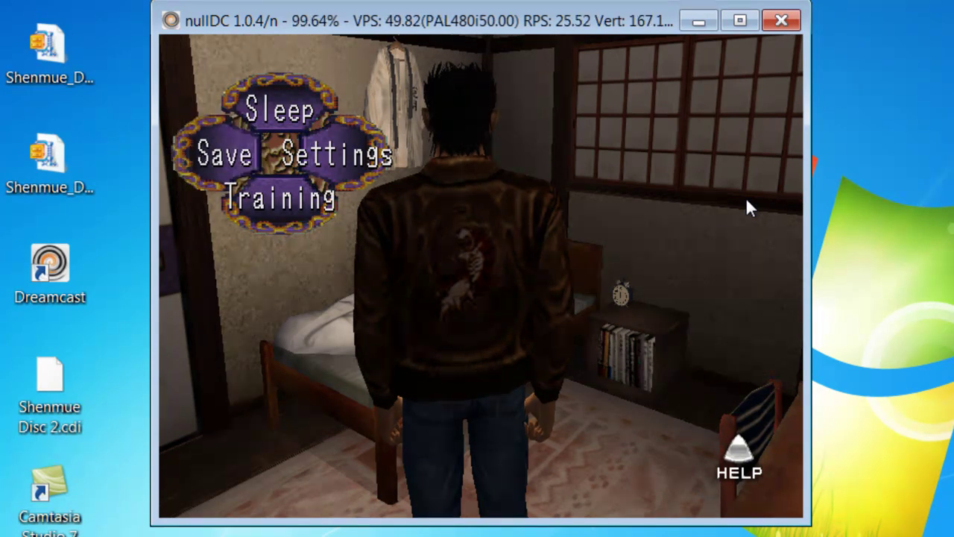
Step: Check the in-game Save screen's three file slots from the bedroom menu and back out without saving
key("x")
key("Up")
key("Up")
key("Up")
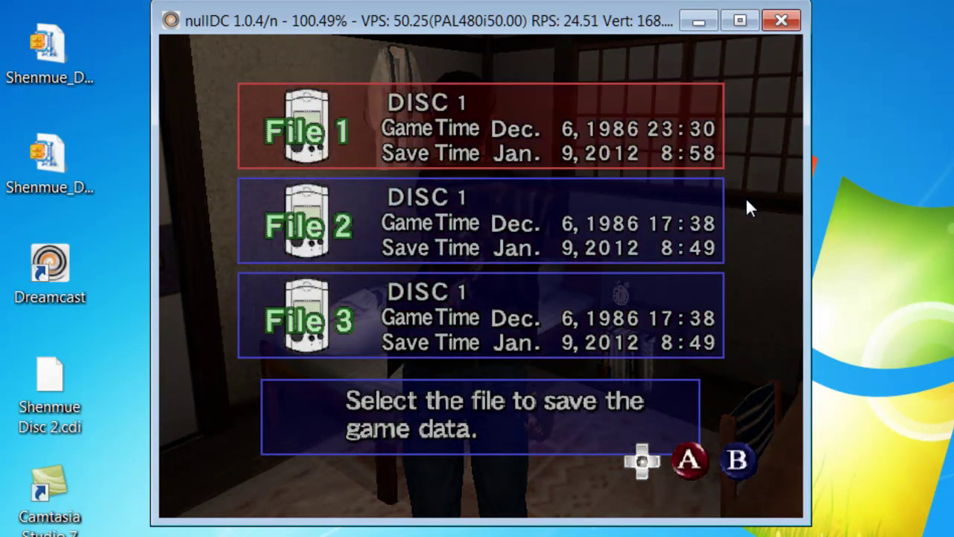
key("c")
key("x")
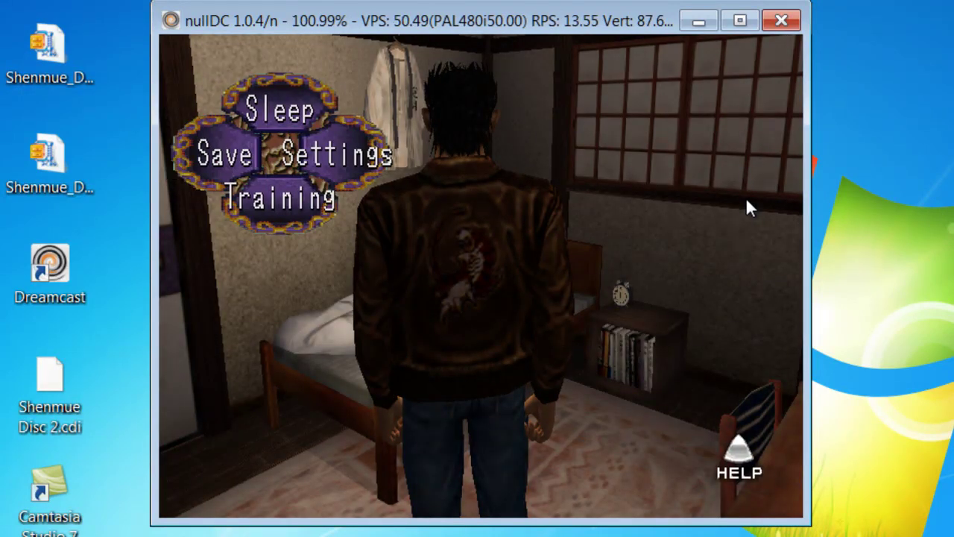
key("x")
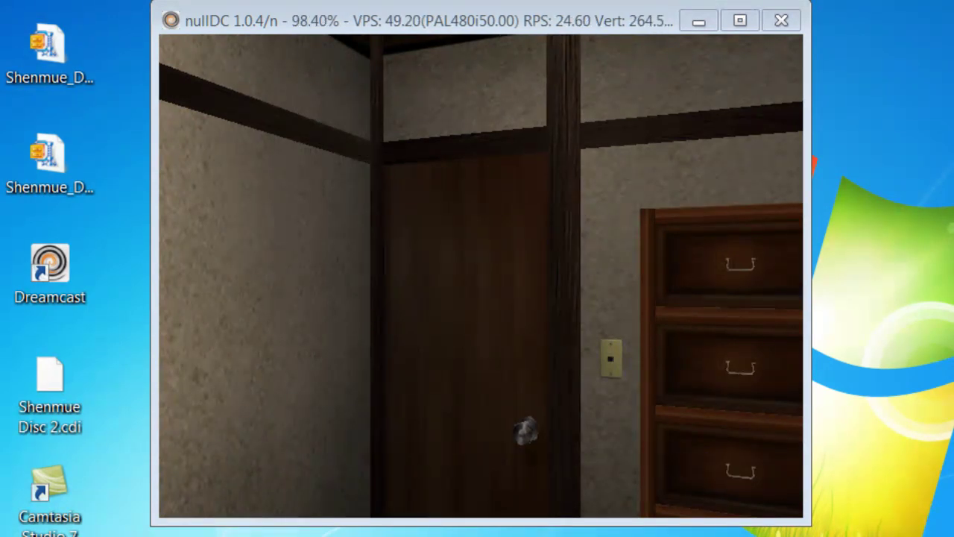
Step: Walk the character out through the bedroom door and along the hallway to the house entrance
key("Up")
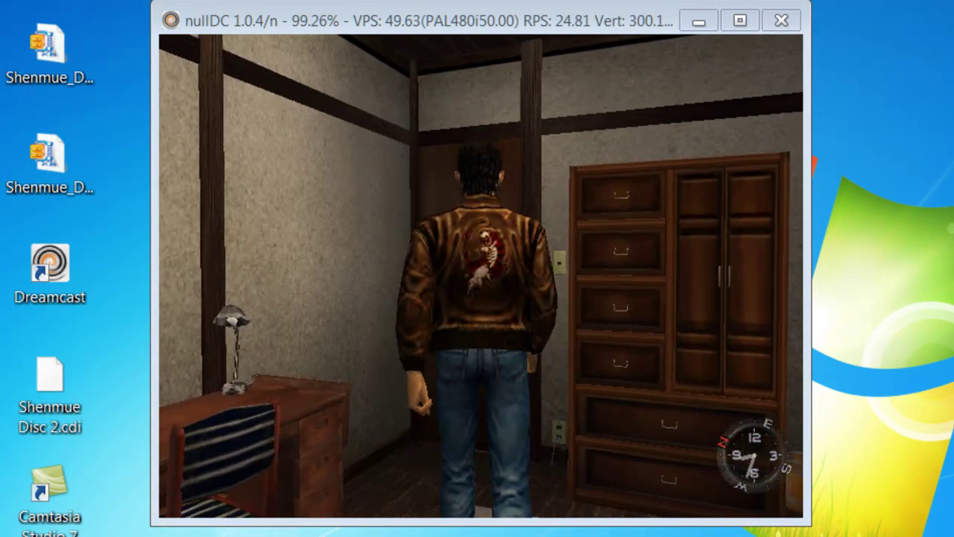
key("Up")
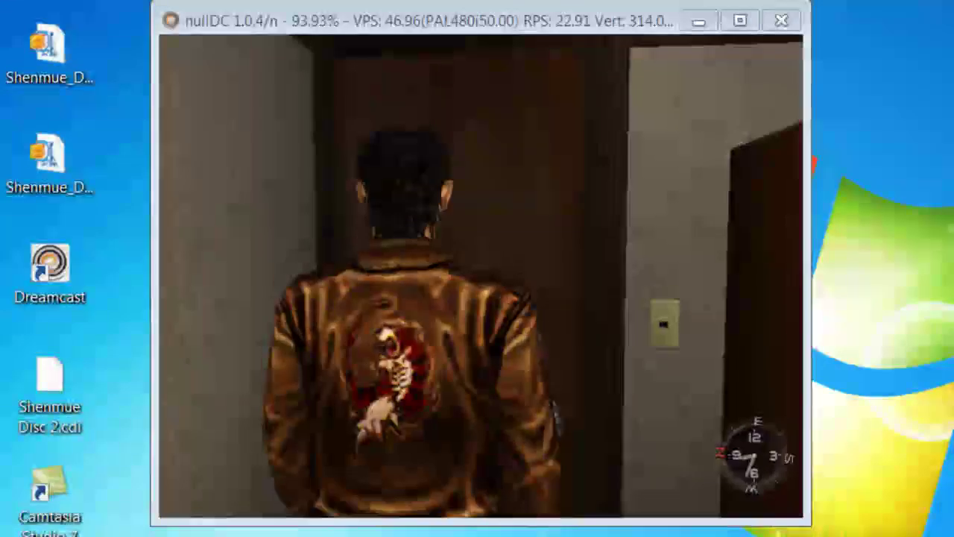
key("Up")
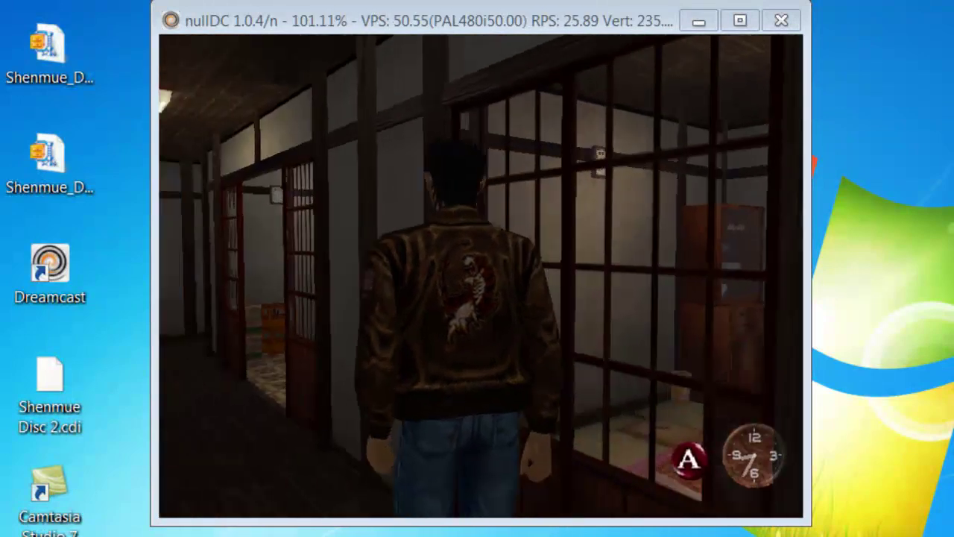
key("Left")
key("Up")
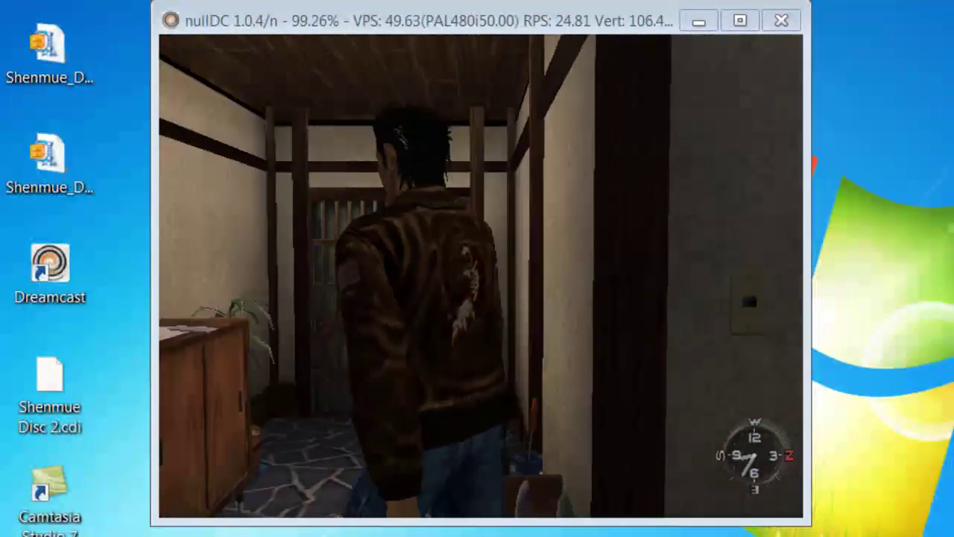